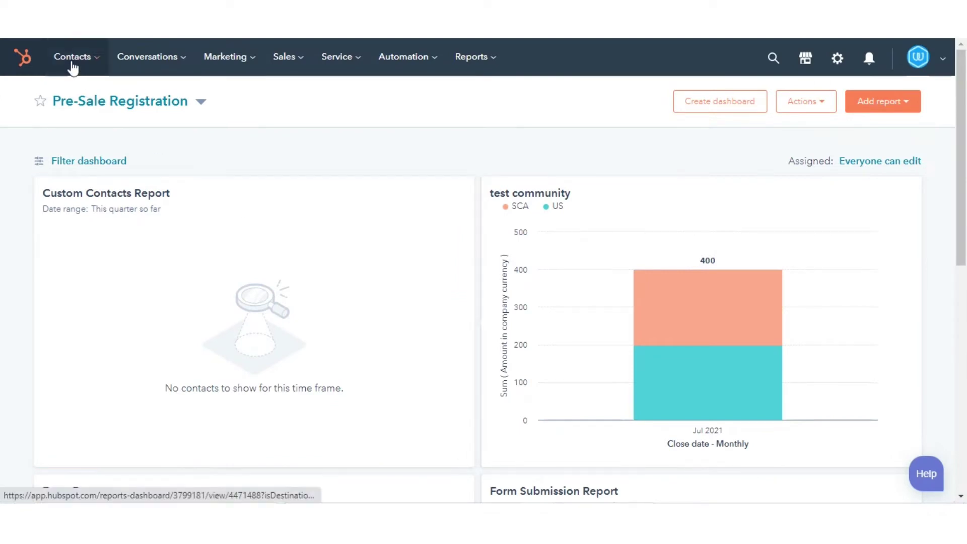
Go to Conversations > Templates and bring up the New template options.
click(148, 57)
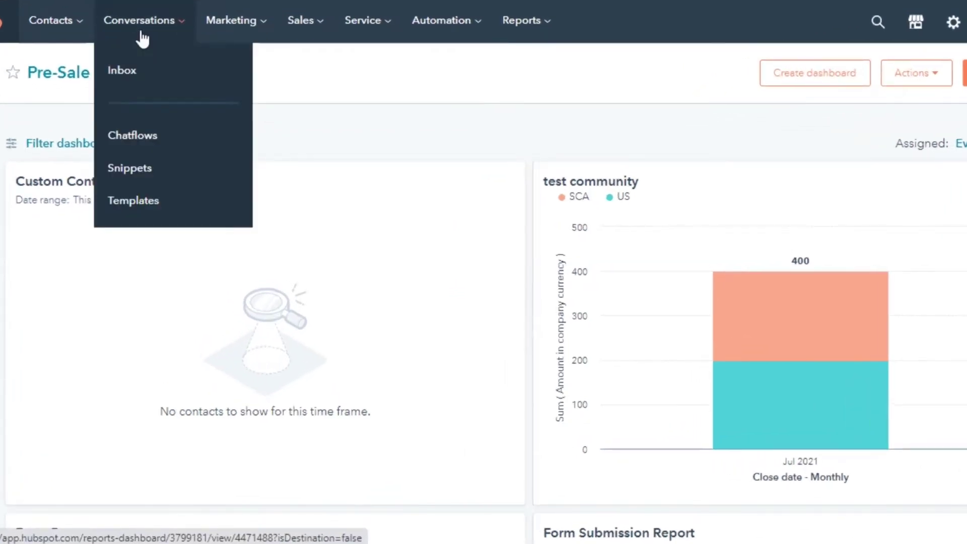
click(173, 198)
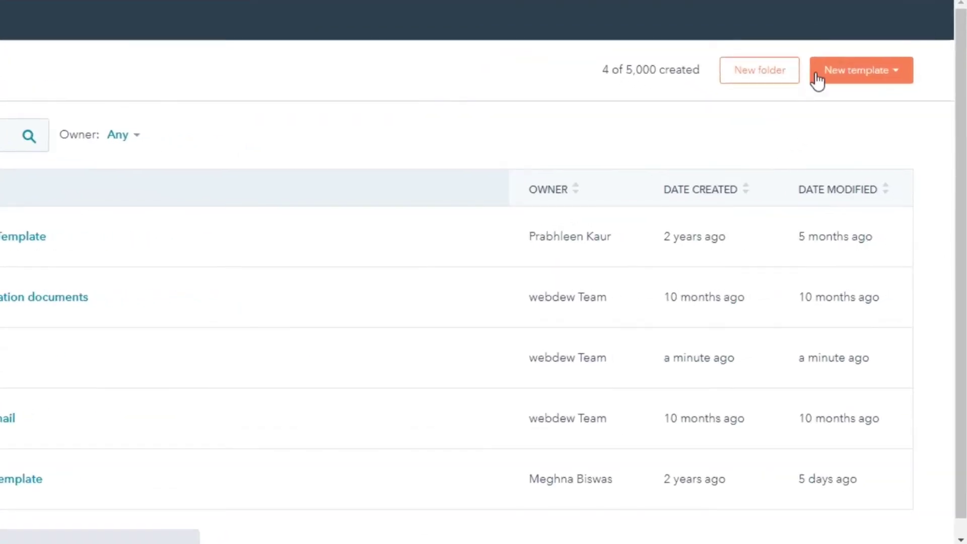
click(818, 80)
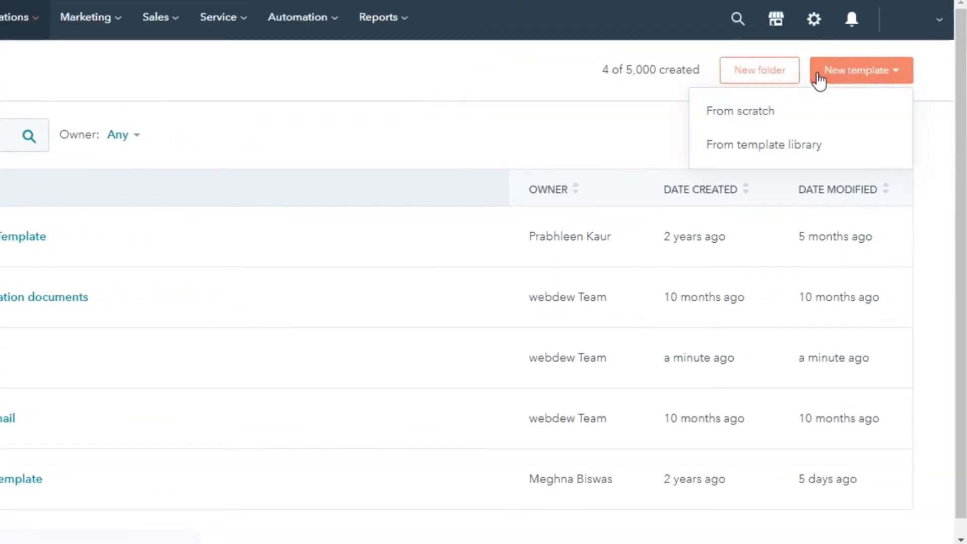
Start the template from scratch, keep it shared with everyone, and file it in Test.
click(801, 111)
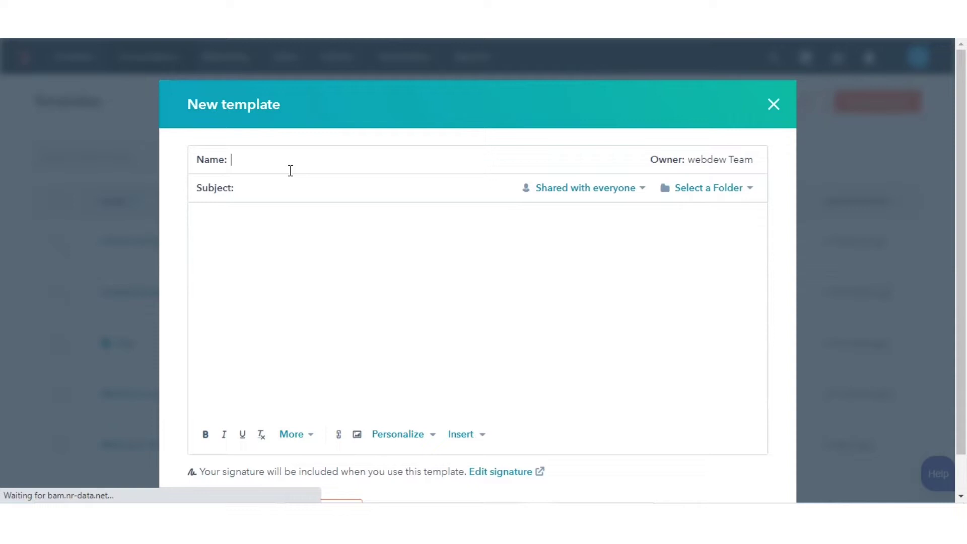
text(Test template)
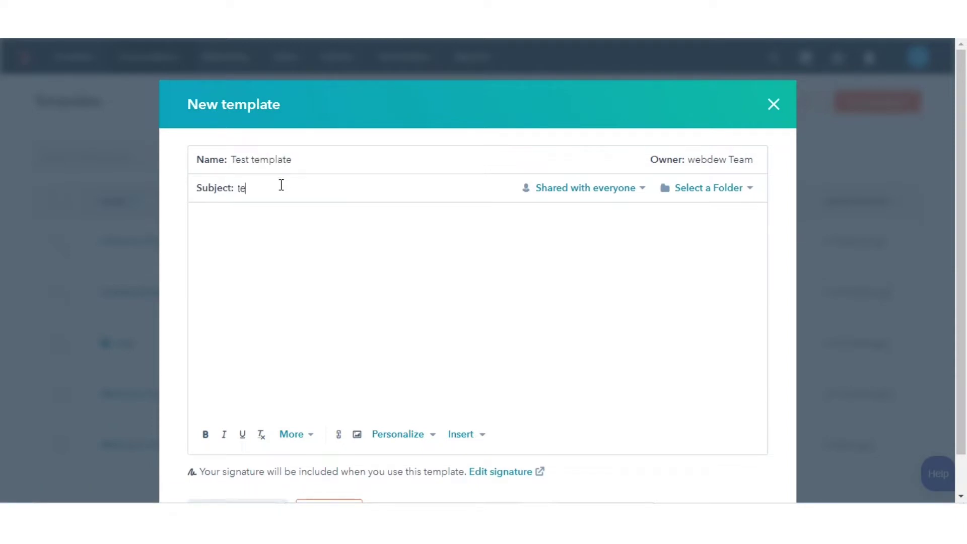
click(601, 187)
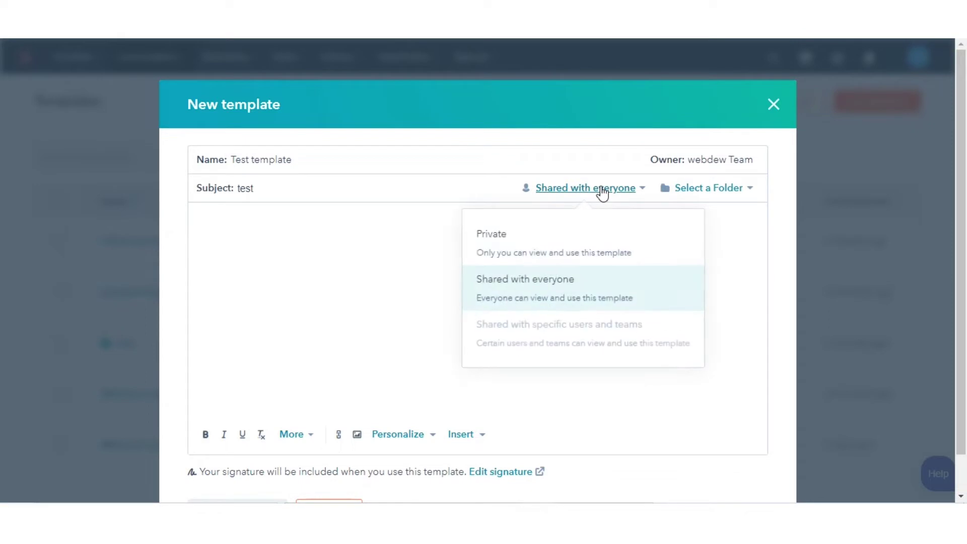
click(539, 282)
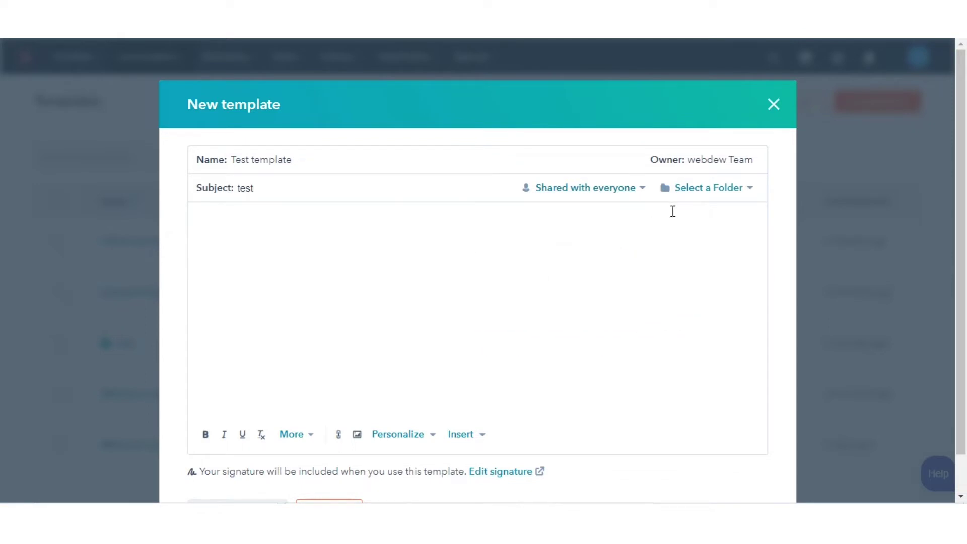
click(703, 193)
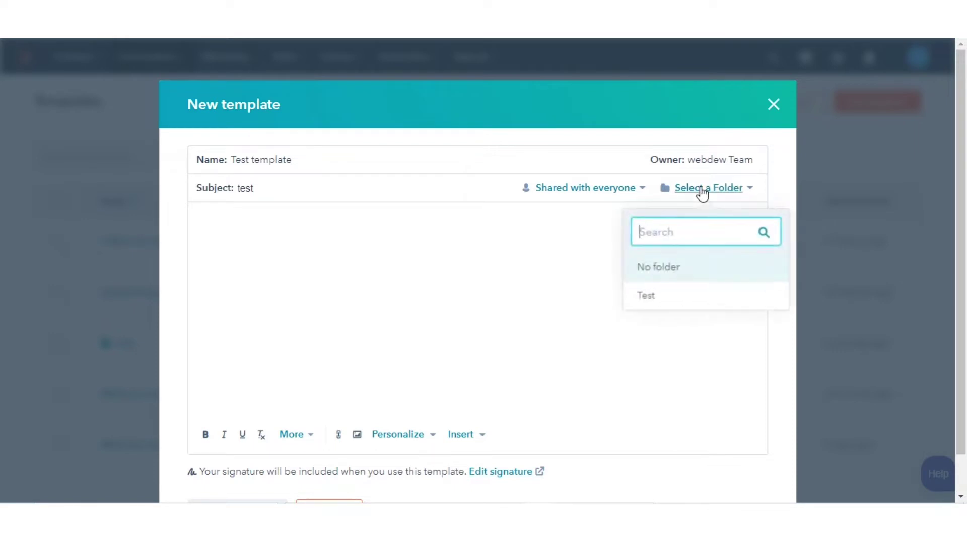
click(693, 300)
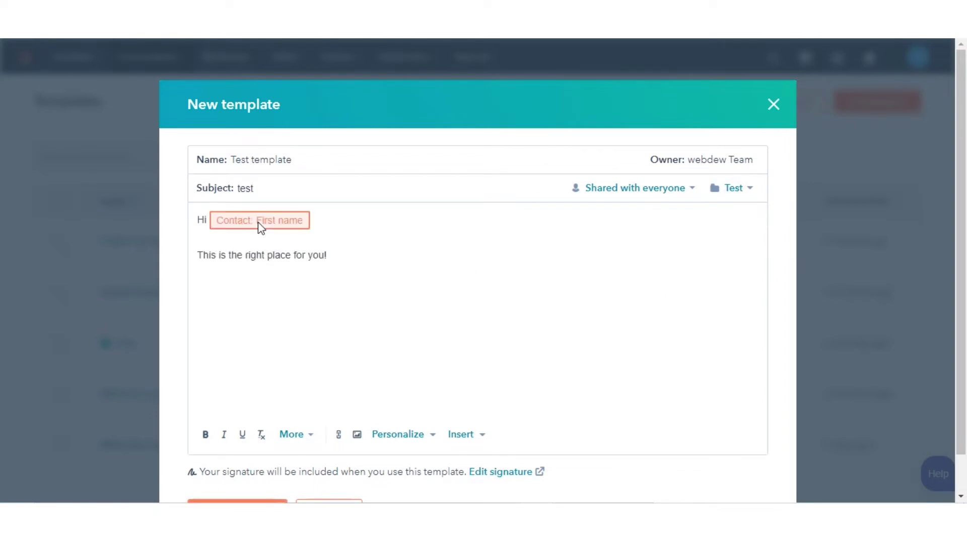
Delete the greeting's first-name token and make the whole body bold and italic.
key(BackSpace)
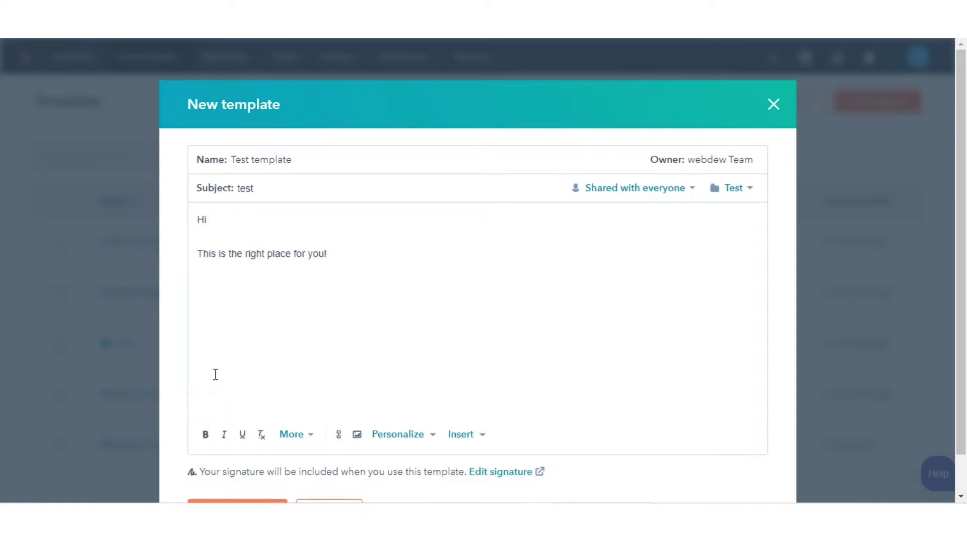
key(ctrl+a)
click(205, 434)
click(224, 434)
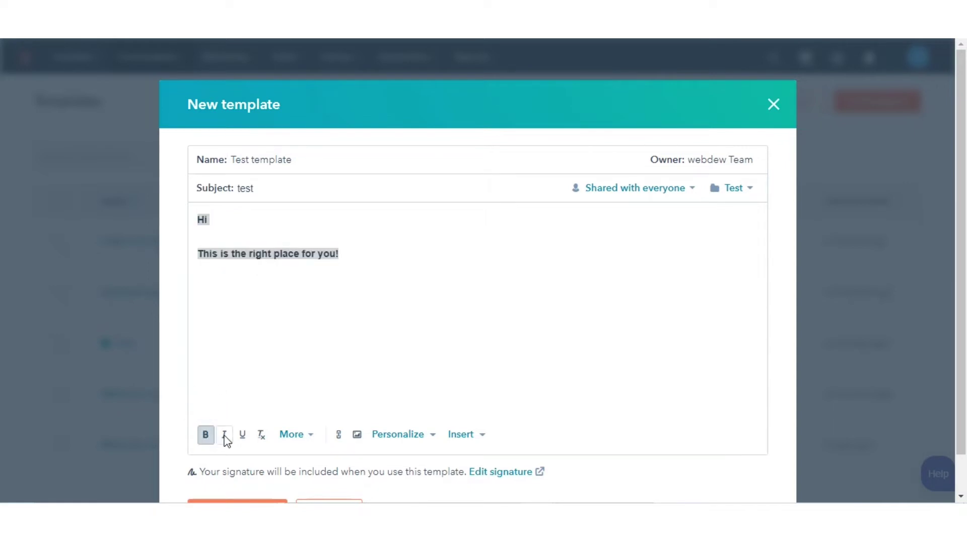
Set the body text font to Tahoma at size 10.
click(292, 434)
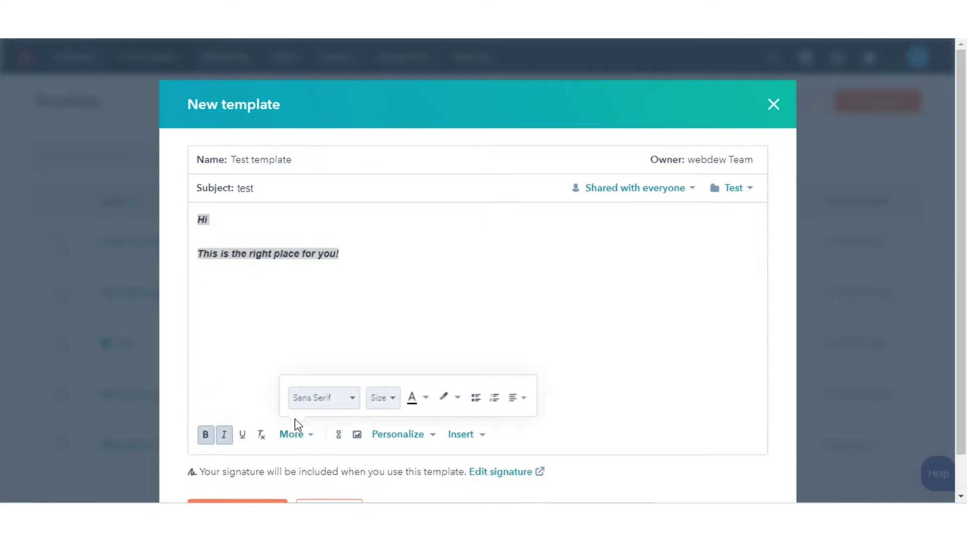
click(322, 397)
click(317, 329)
click(382, 398)
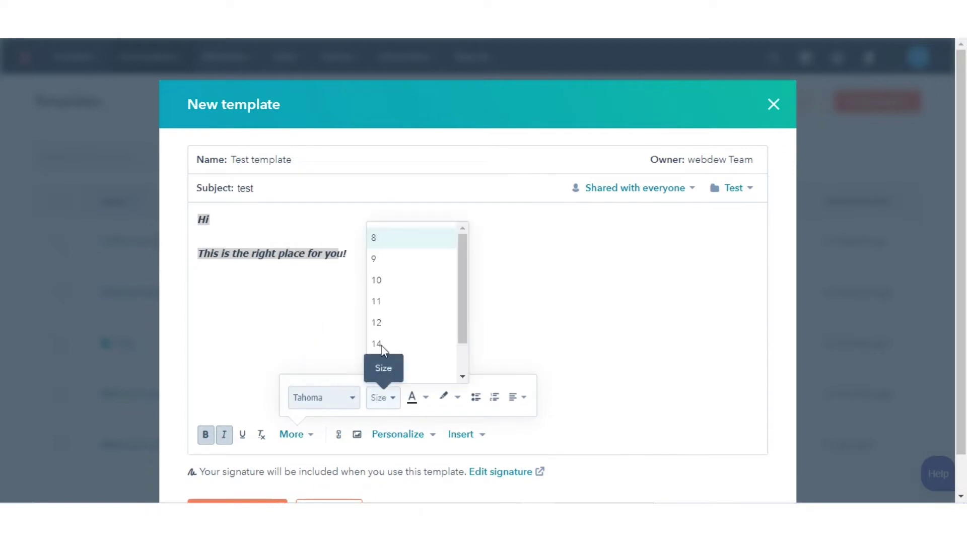
click(378, 280)
click(367, 287)
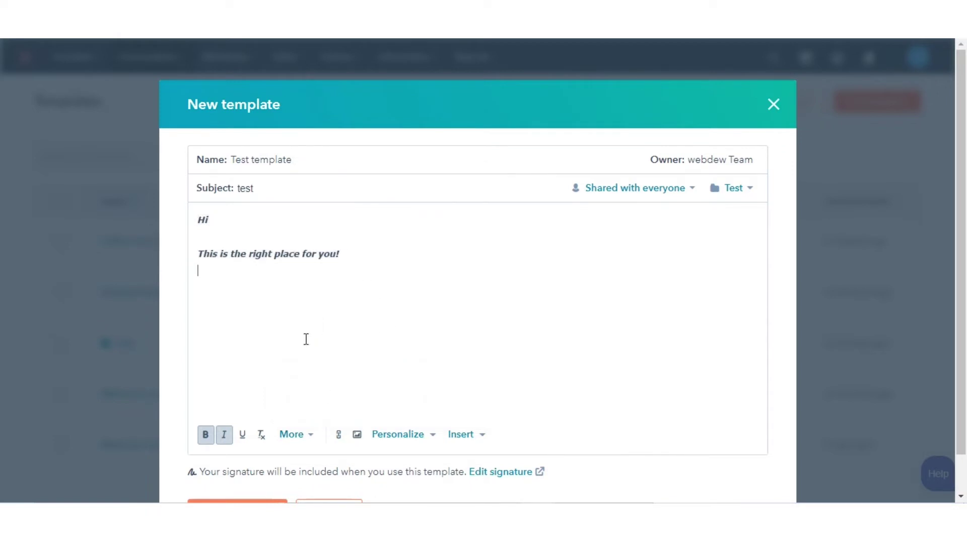
Insert the grinning kitten from Recent images and resize it to 250 by 180.
click(339, 434)
click(357, 435)
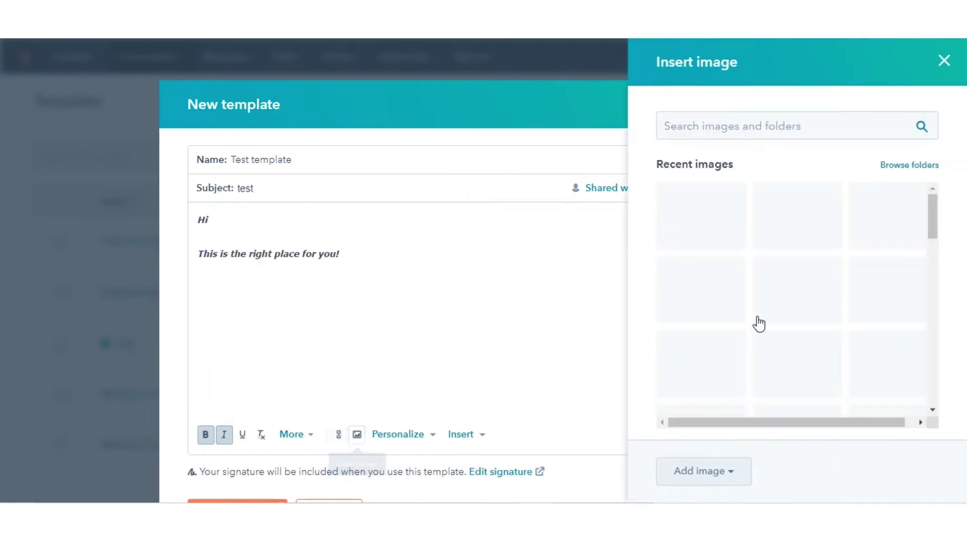
scroll(767, 348, down, 2)
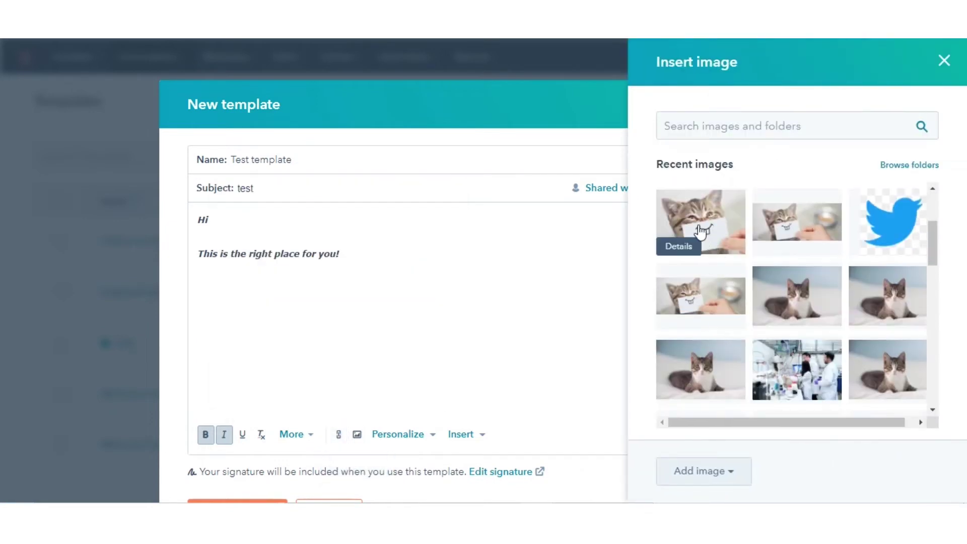
click(332, 333)
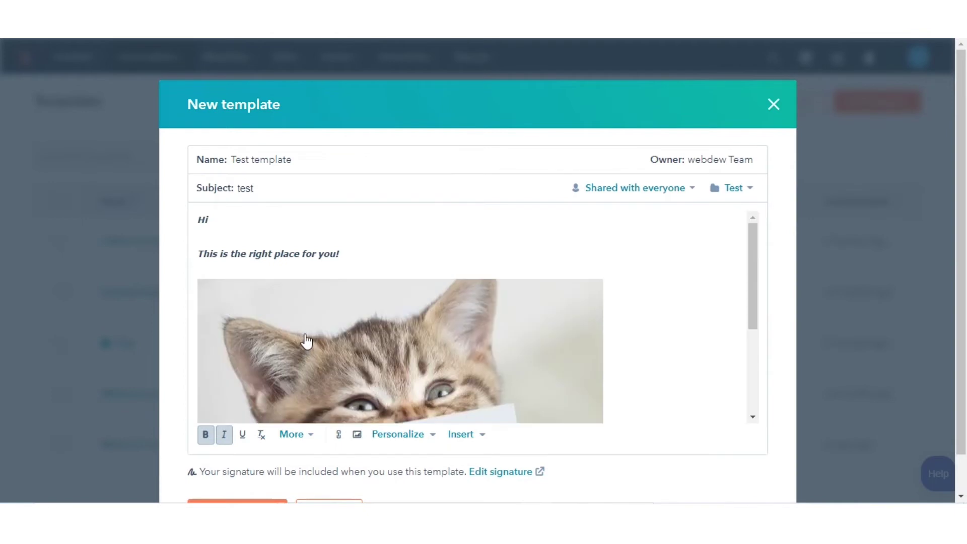
click(351, 338)
click(256, 254)
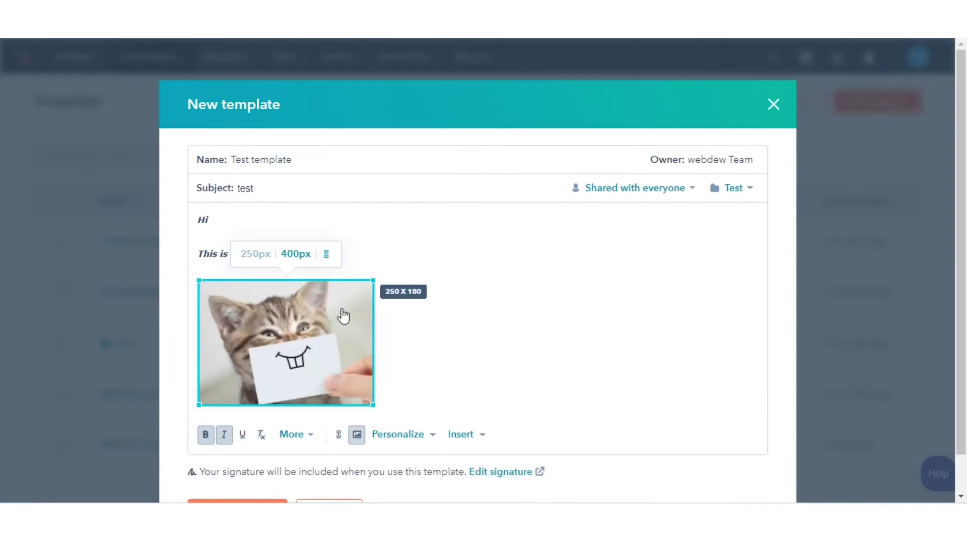
Leave the kitten image without a link and place the cursor after 'Hi'.
click(327, 254)
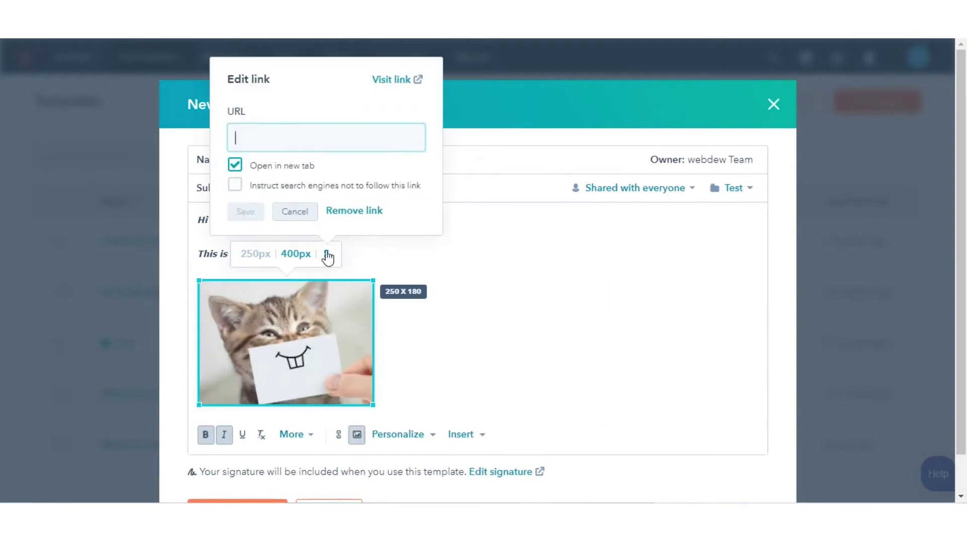
click(280, 137)
click(518, 332)
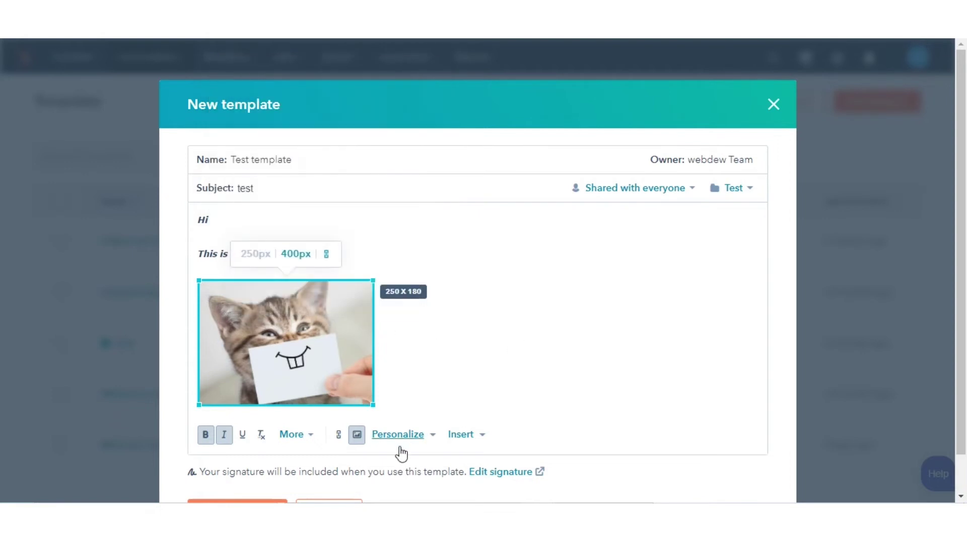
click(255, 223)
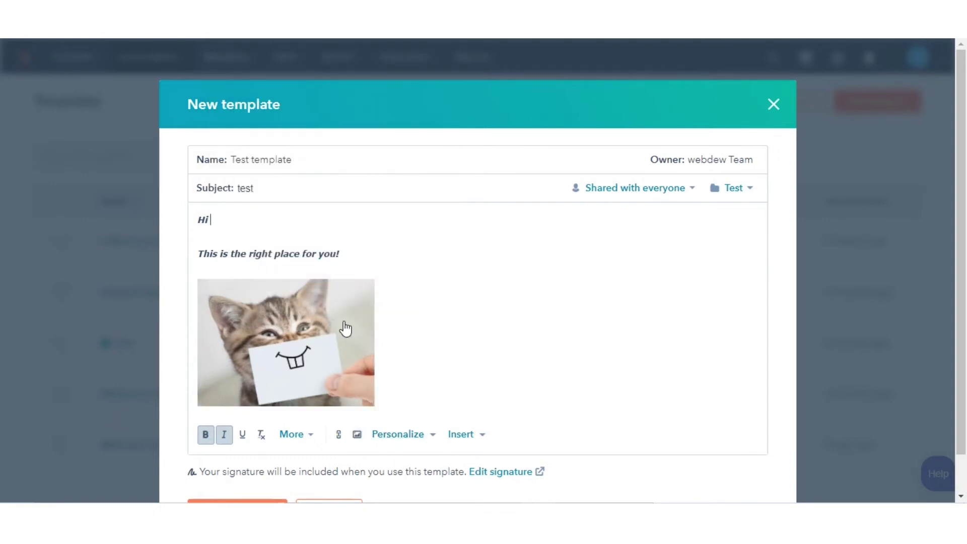
Insert the Contact: First name token after 'Hi', closing the Insert menu unused.
click(398, 433)
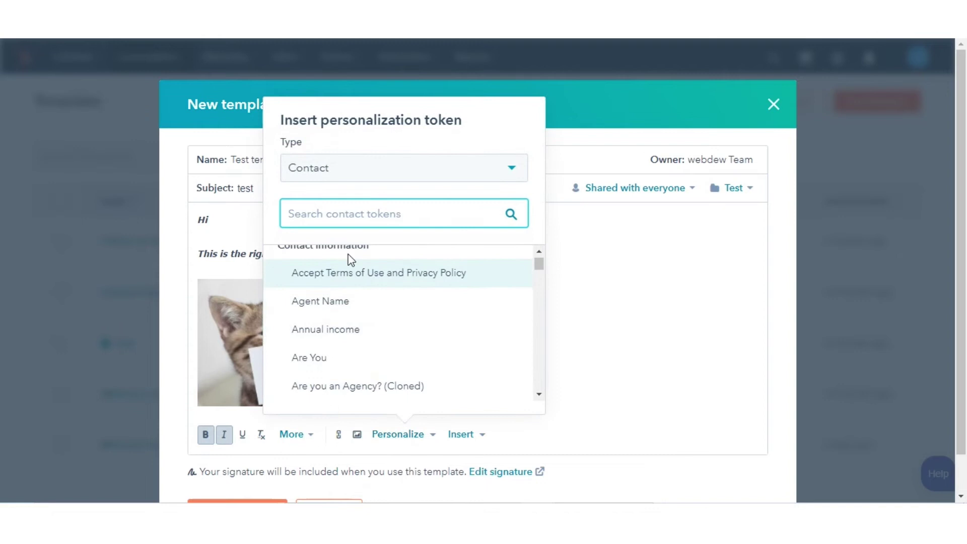
text(fir)
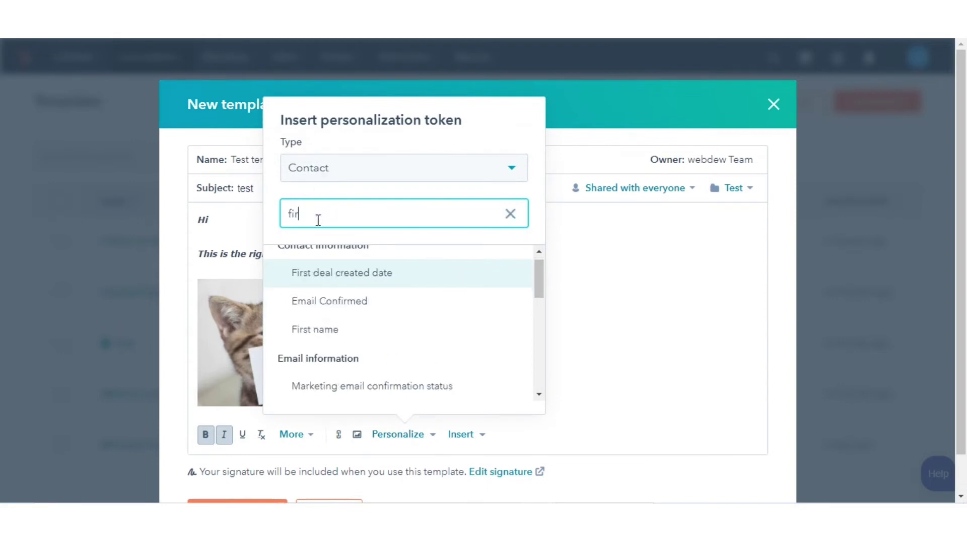
text(st nam)
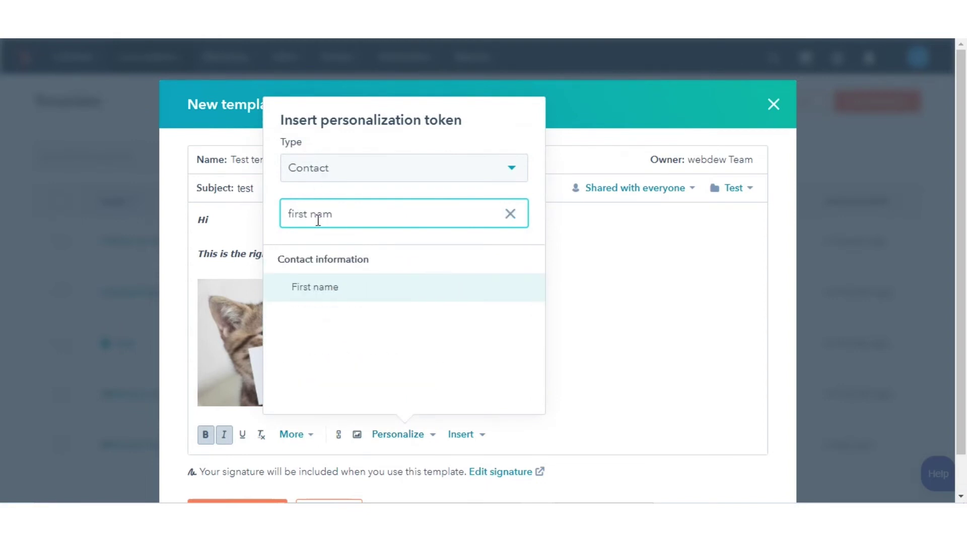
click(344, 287)
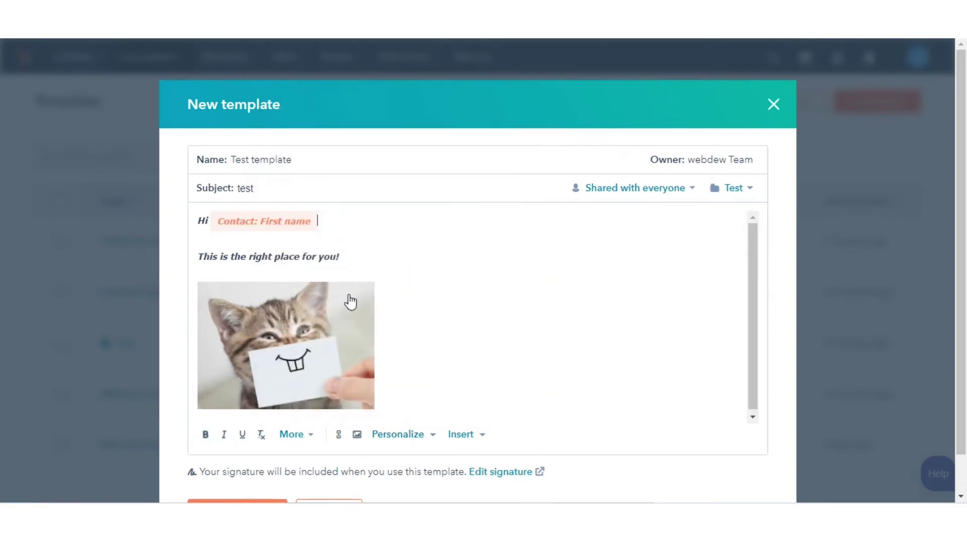
click(461, 435)
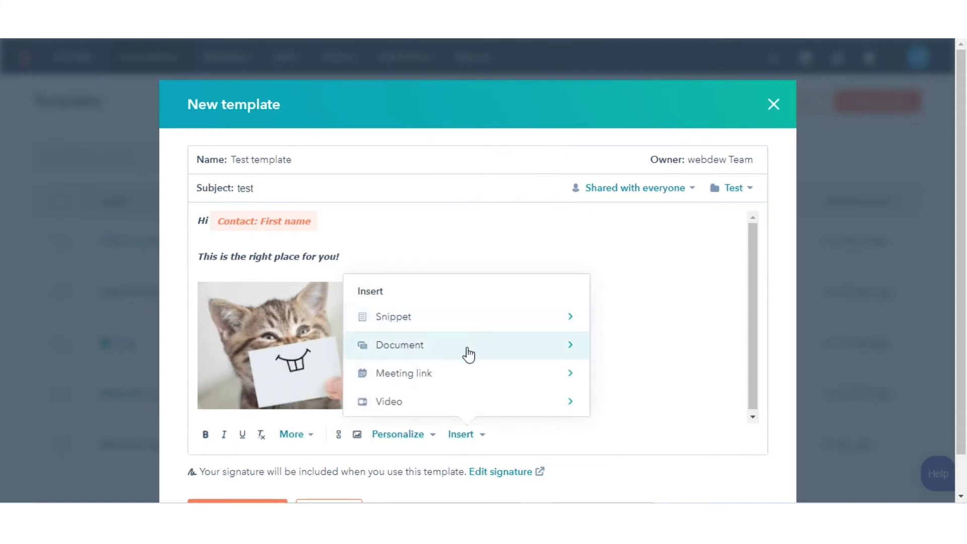
click(698, 395)
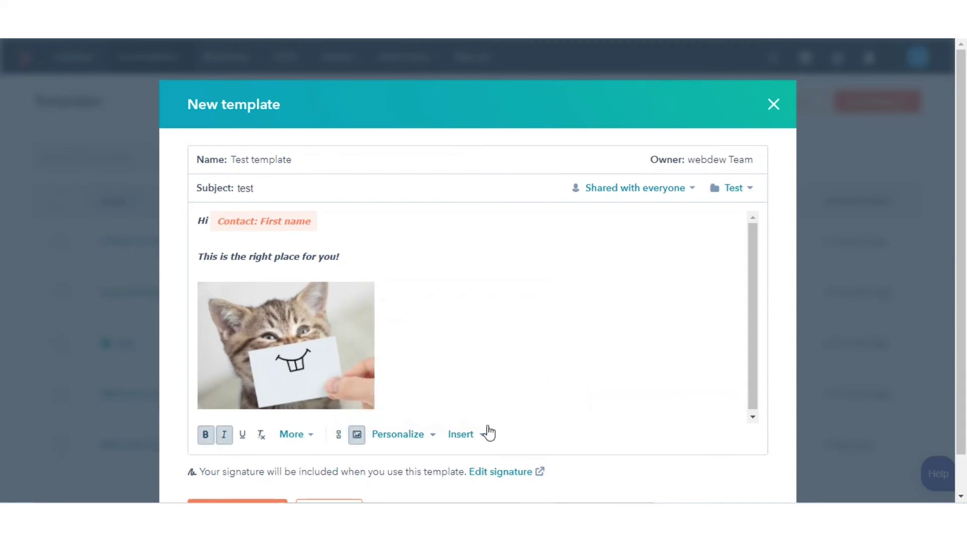
scroll(461, 400, down, 2)
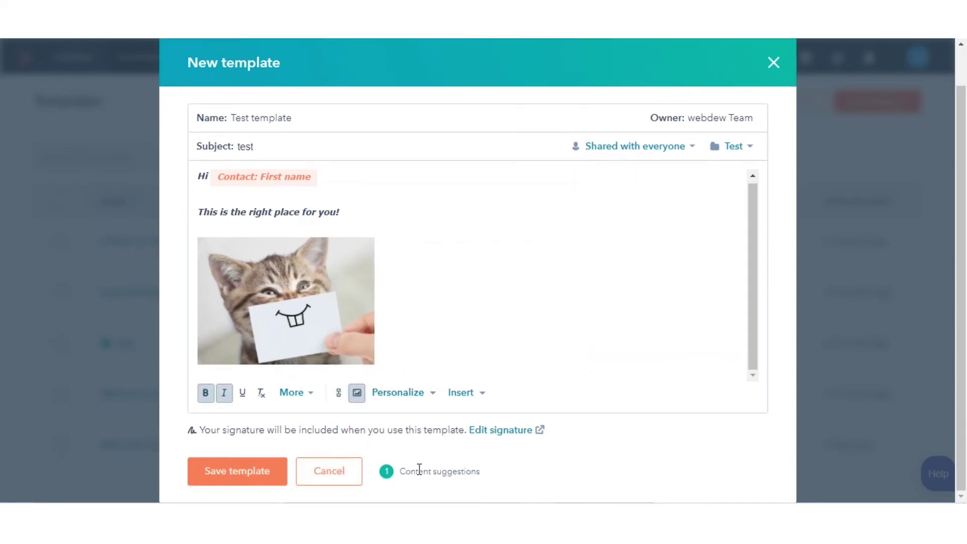
Review and dismiss Content suggestions, then save 'Test template'.
click(386, 474)
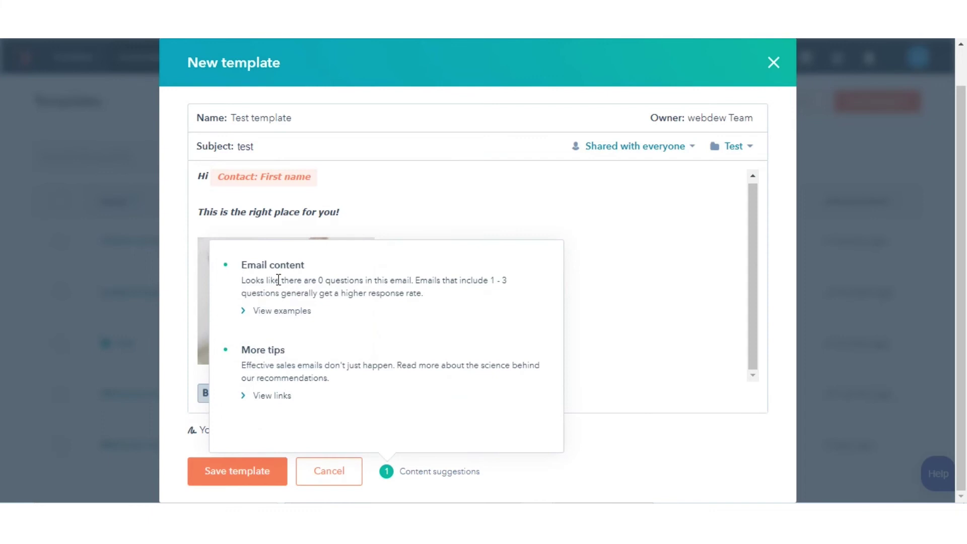
click(645, 276)
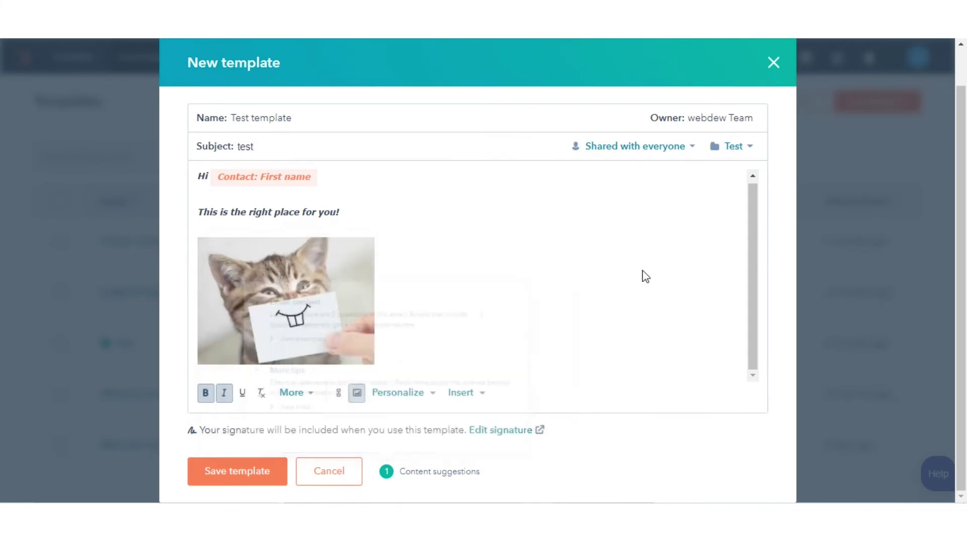
click(222, 484)
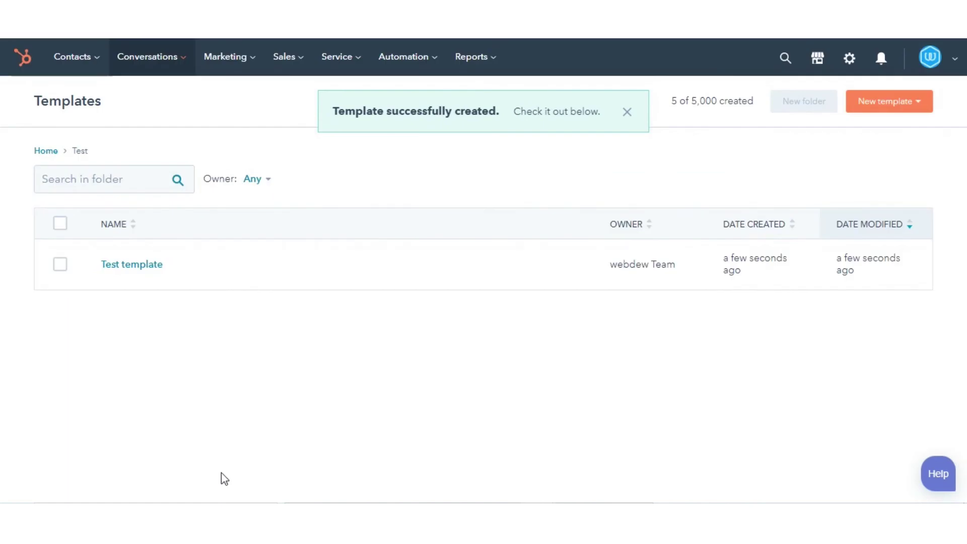